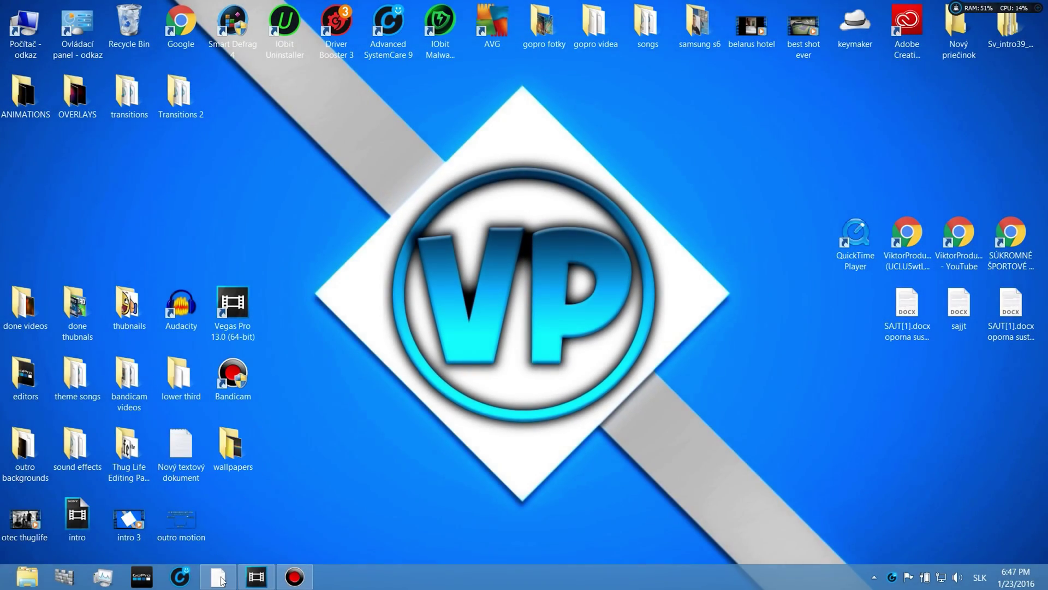
Step: Bring Vegas Pro forward and insert one empty video track on the timeline
left_click(253, 583)
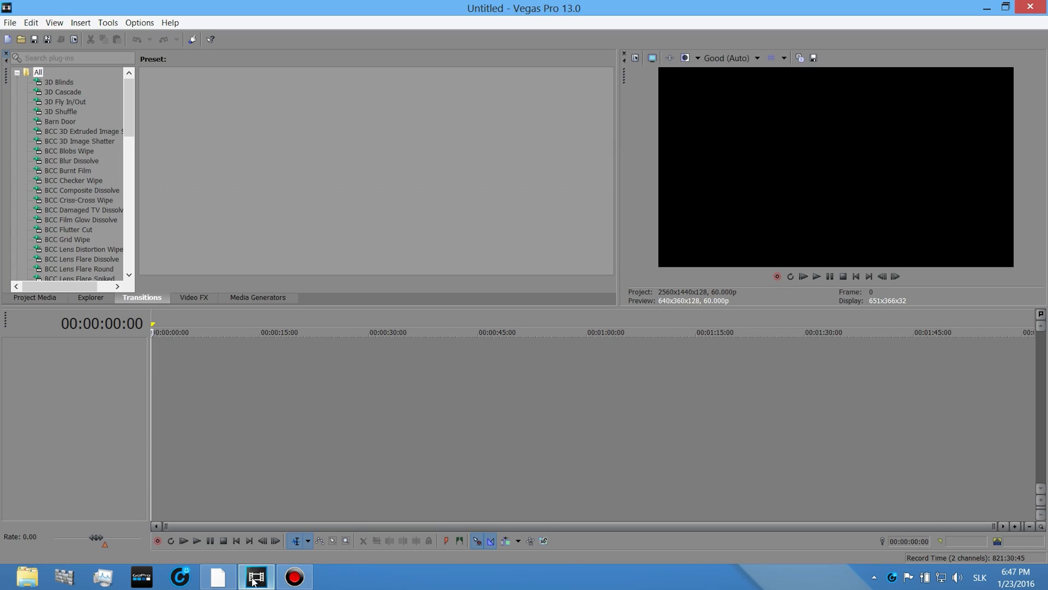
right_click(166, 366)
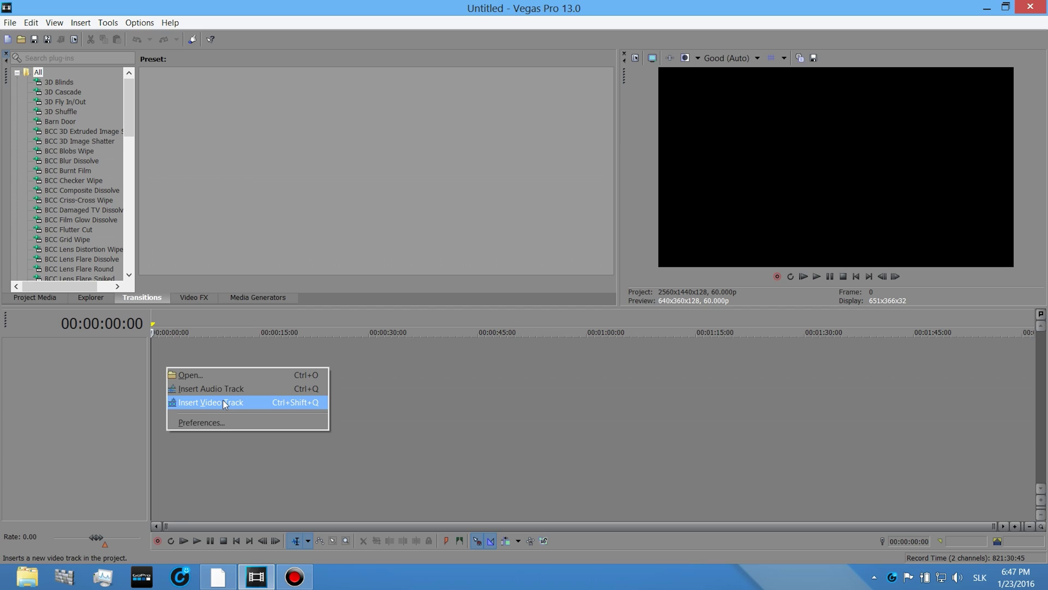
left_click(368, 279)
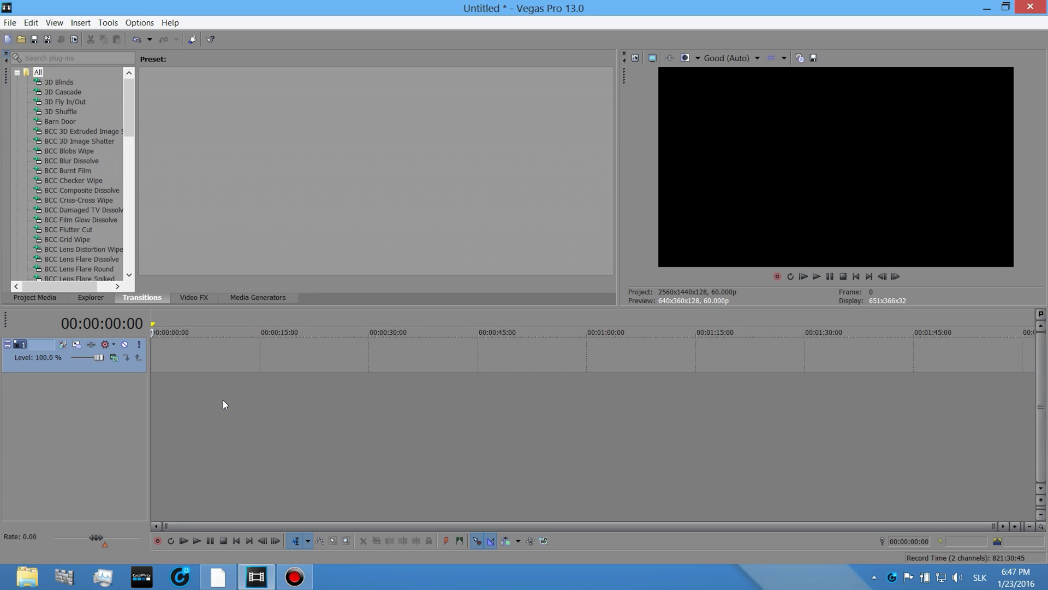
right_click(171, 357)
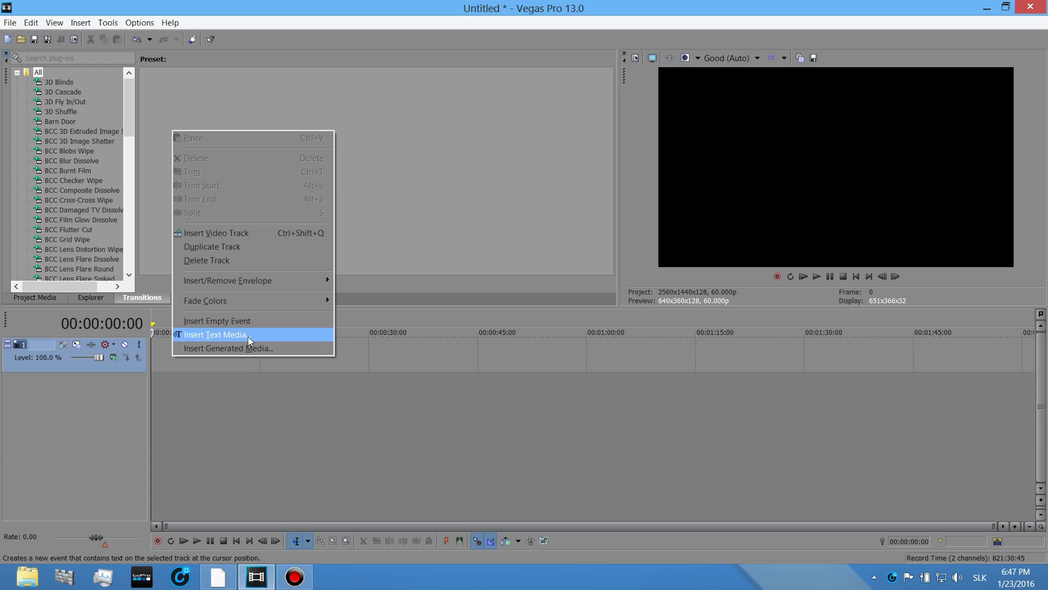
Step: Insert a text media title reading 'Tutorial' and scale it up to 6.051 in the preview
left_click(411, 405)
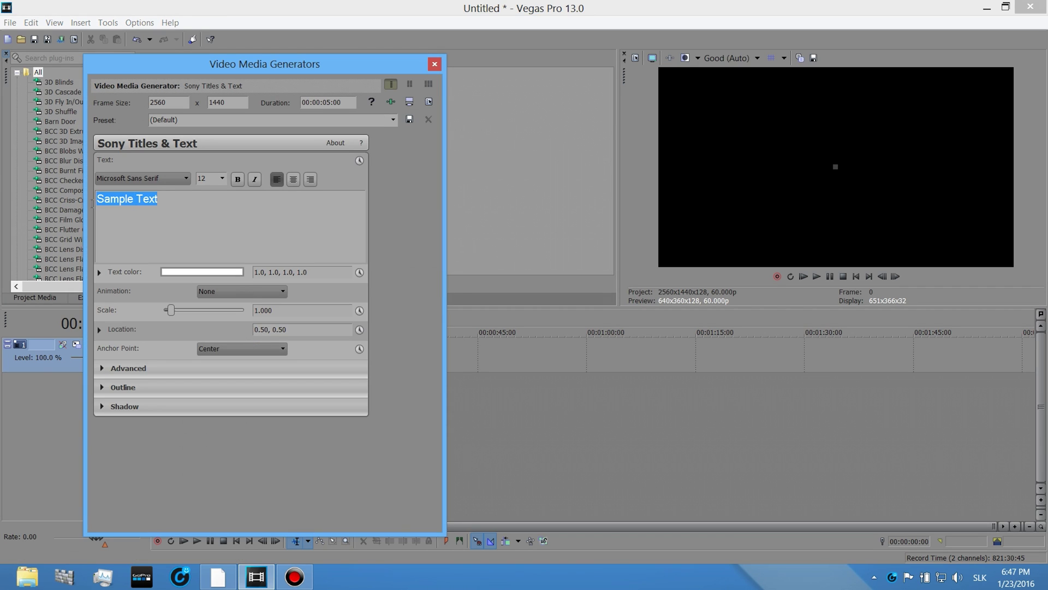
type("Tu")
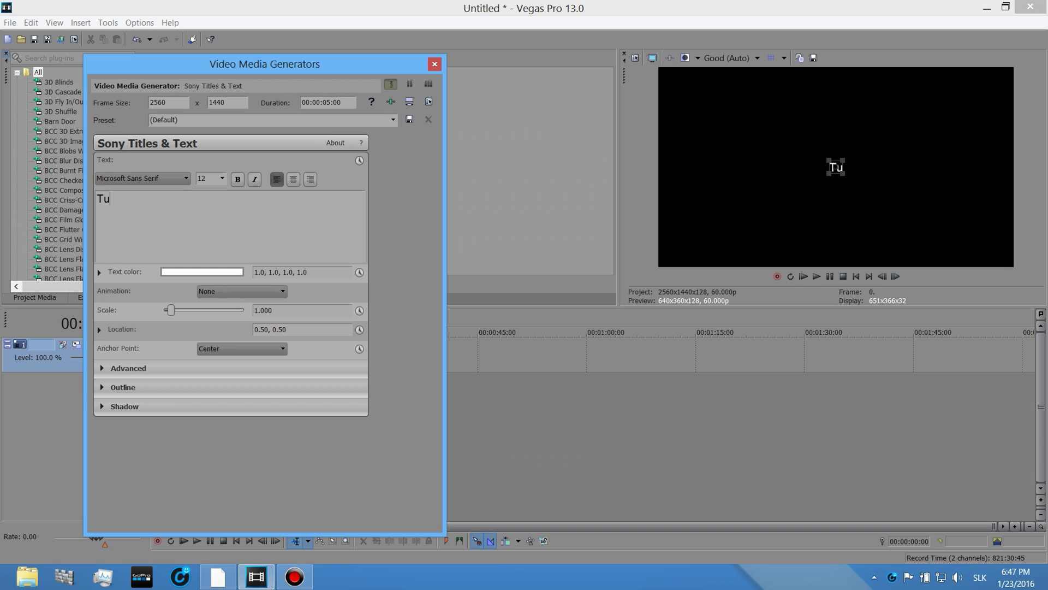
type("torial")
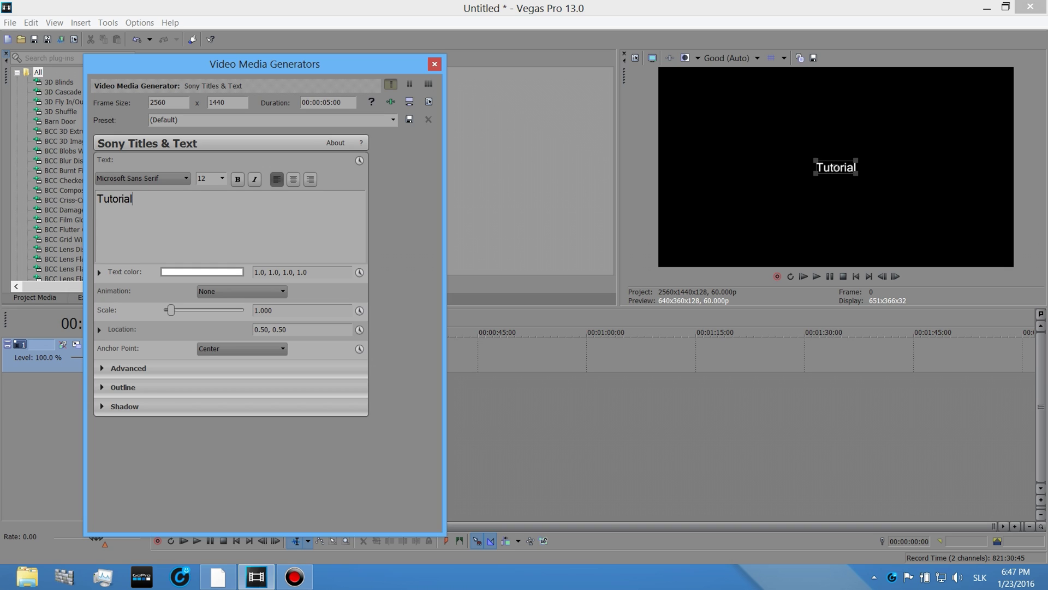
left_click_drag(857, 170, 956, 208)
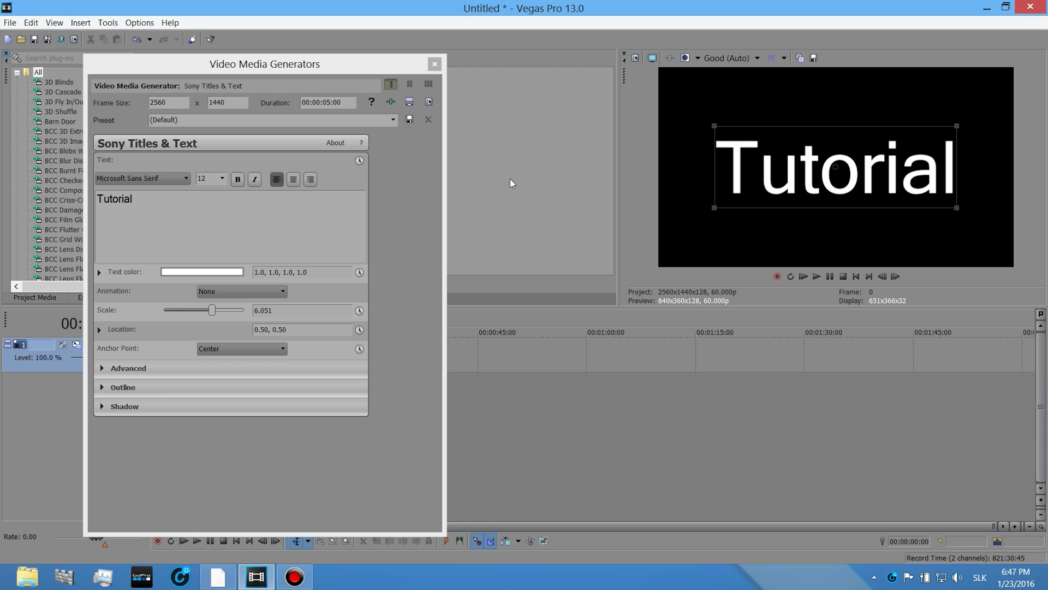
Step: Keep the title and apply the Sony Zoom (Default) transition to the title clip's start
left_click(435, 64)
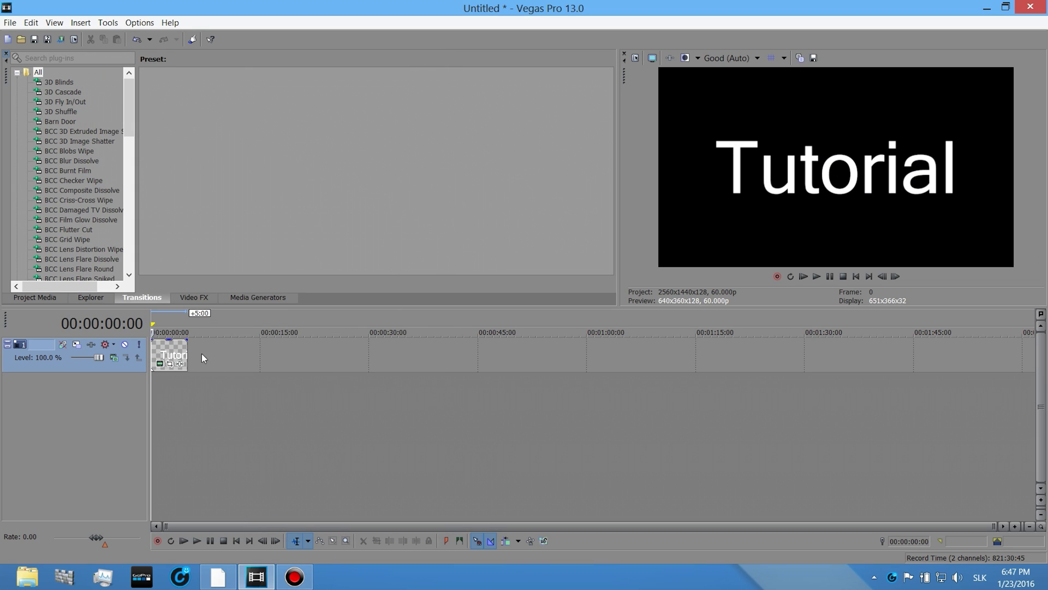
mouse_move(166, 353)
left_mouse_down()
mouse_move(195, 351)
mouse_move(155, 355)
left_mouse_up()
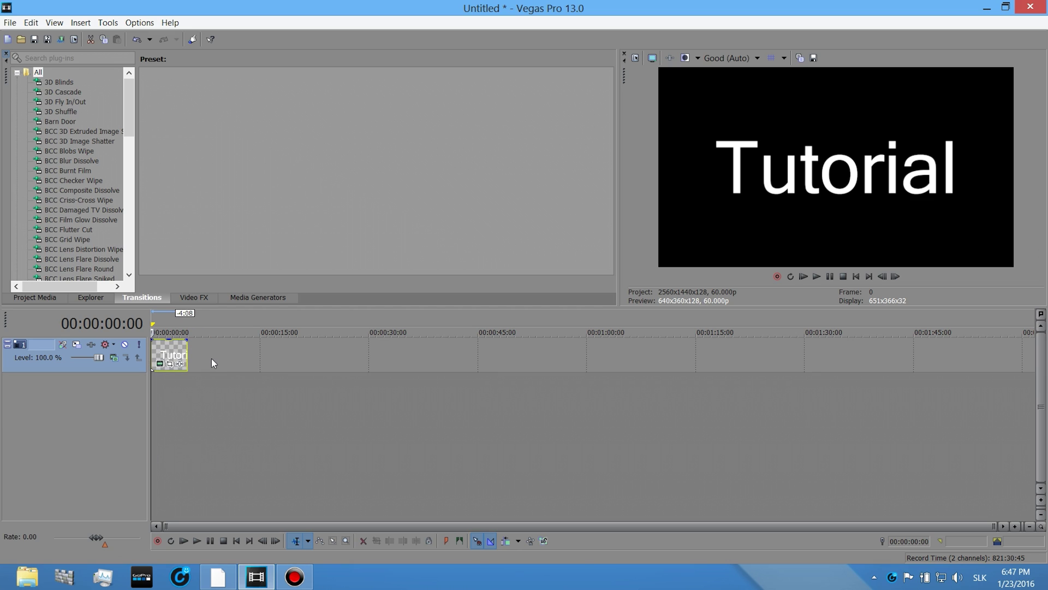
left_click(193, 297)
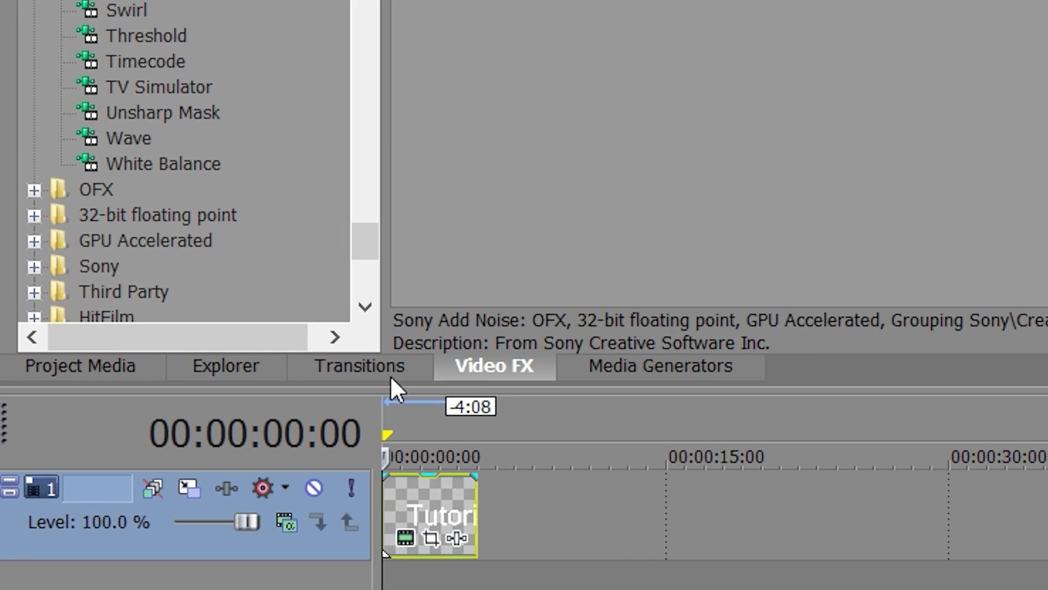
left_click(390, 375)
left_click_drag(327, 148, 332, 449)
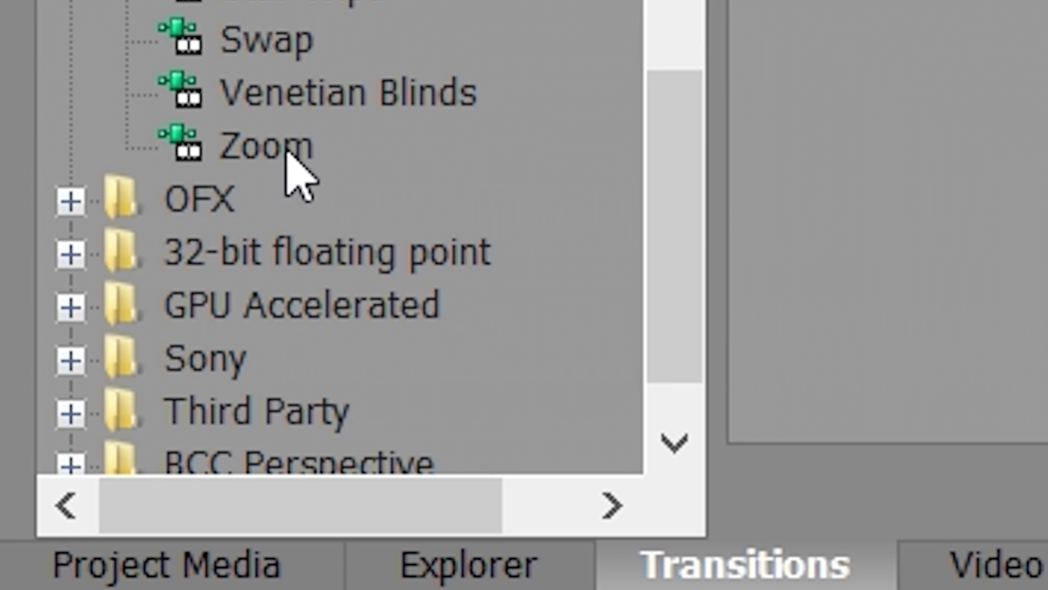
left_click(142, 413)
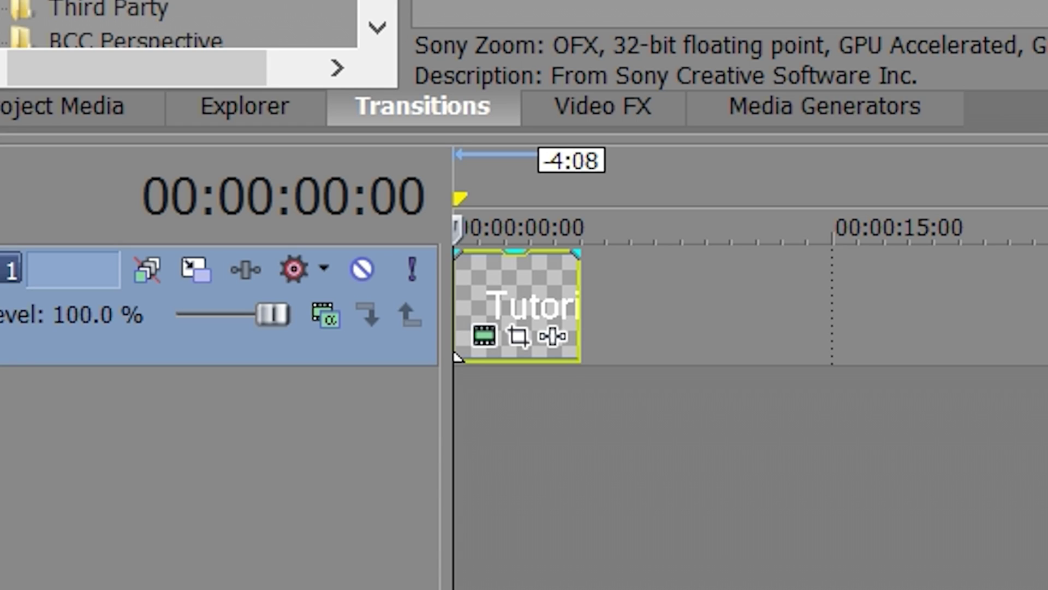
left_click_drag(546, 66, 458, 318)
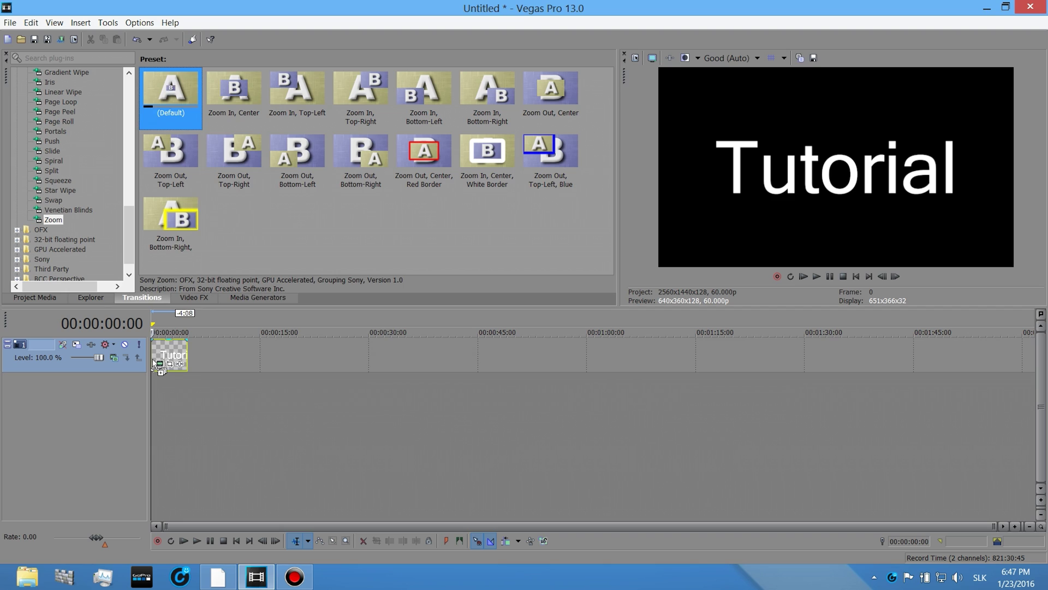
left_click(383, 61)
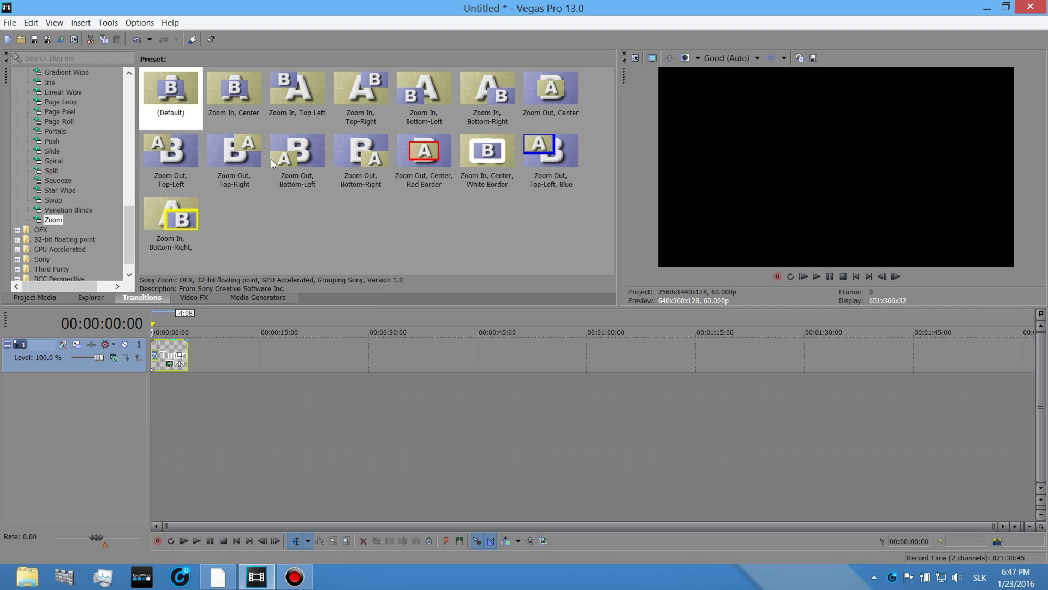
Step: Preview the zoom-in, lengthen the Zoom transition at the title's start, and replay it
left_click(820, 277)
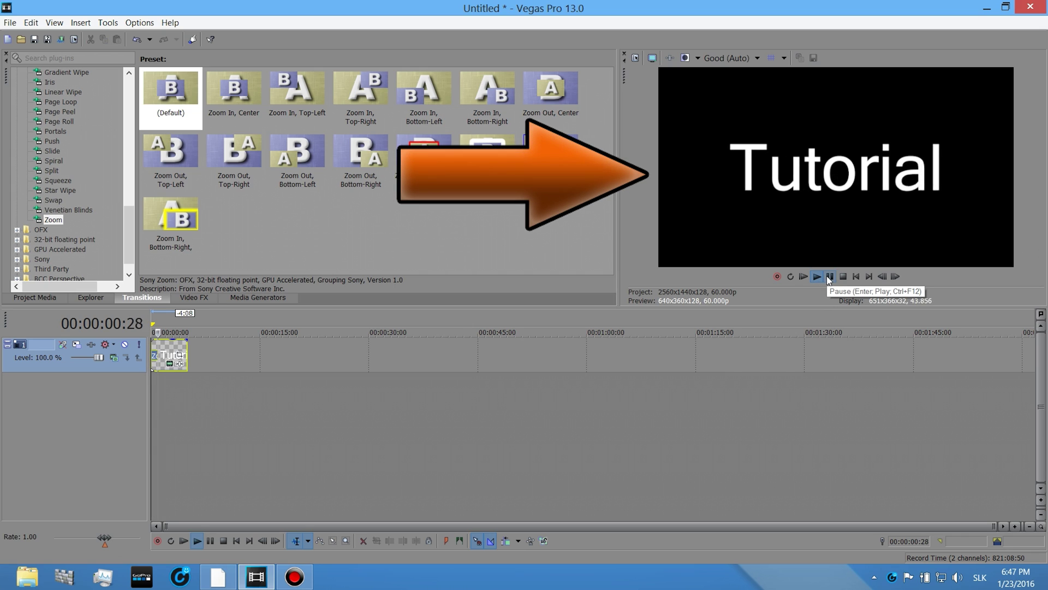
left_click(829, 277)
scroll(172, 360, "up", 1)
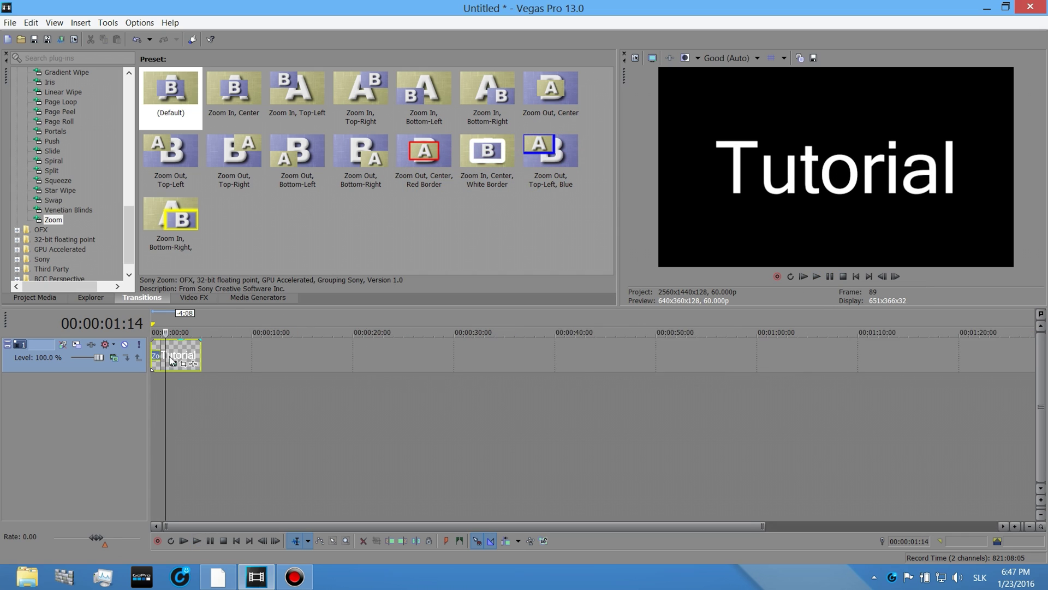
scroll(173, 359, "up", 3)
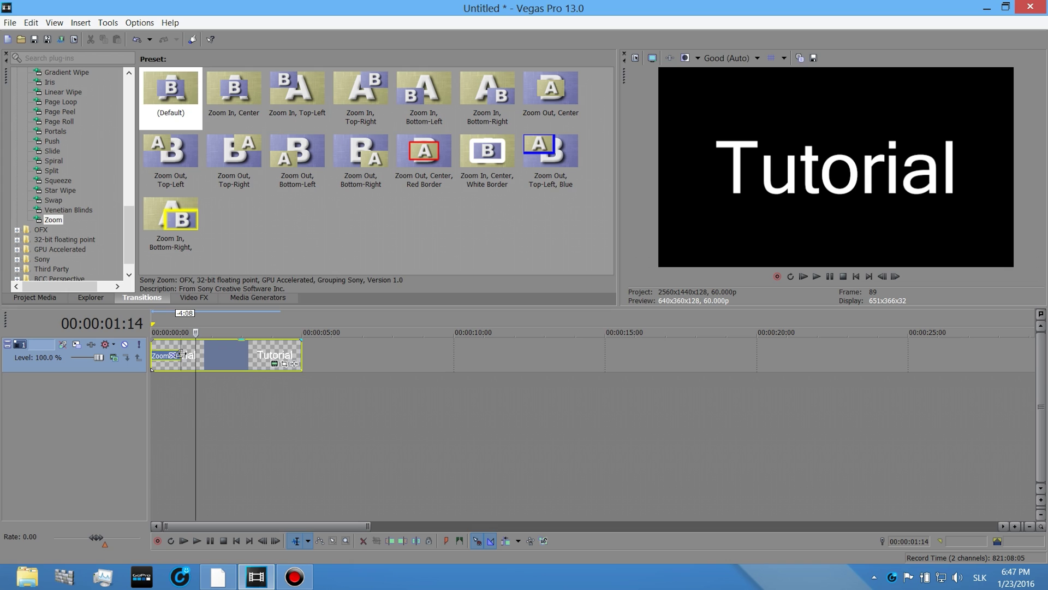
left_click_drag(180, 353, 218, 356)
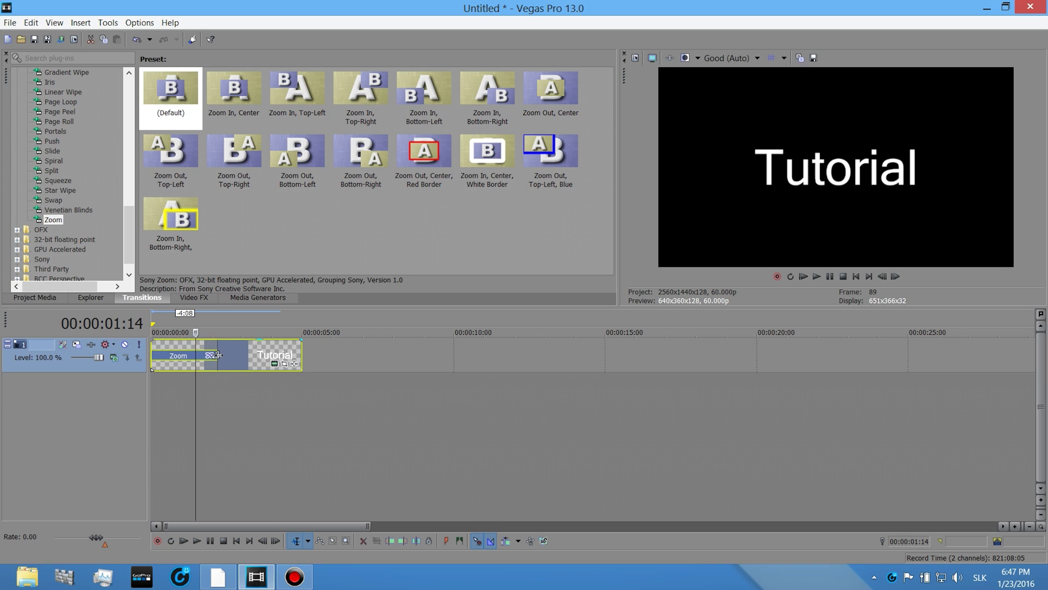
left_click(817, 276)
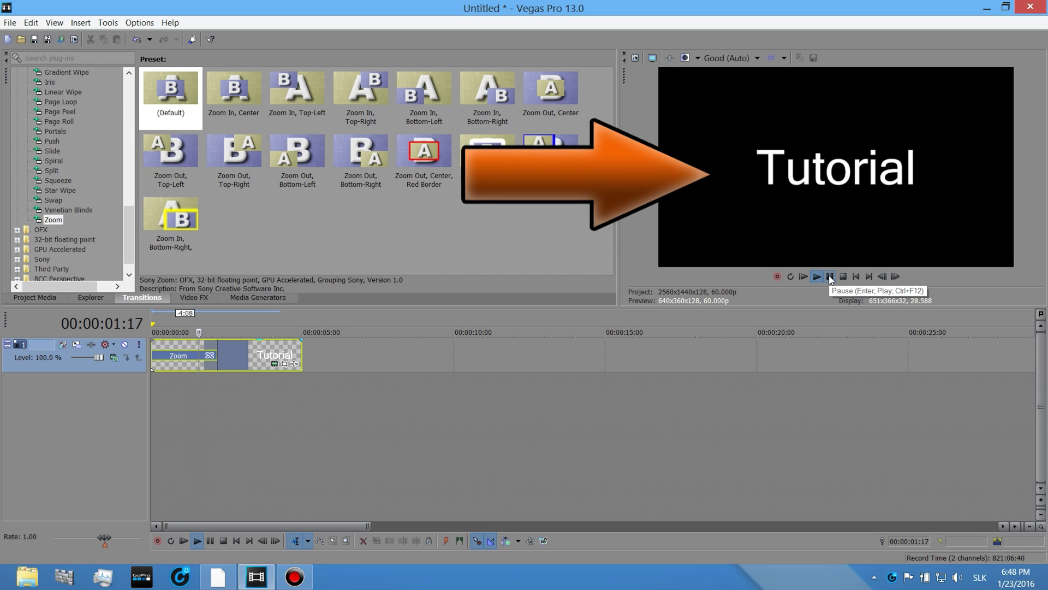
left_click(829, 276)
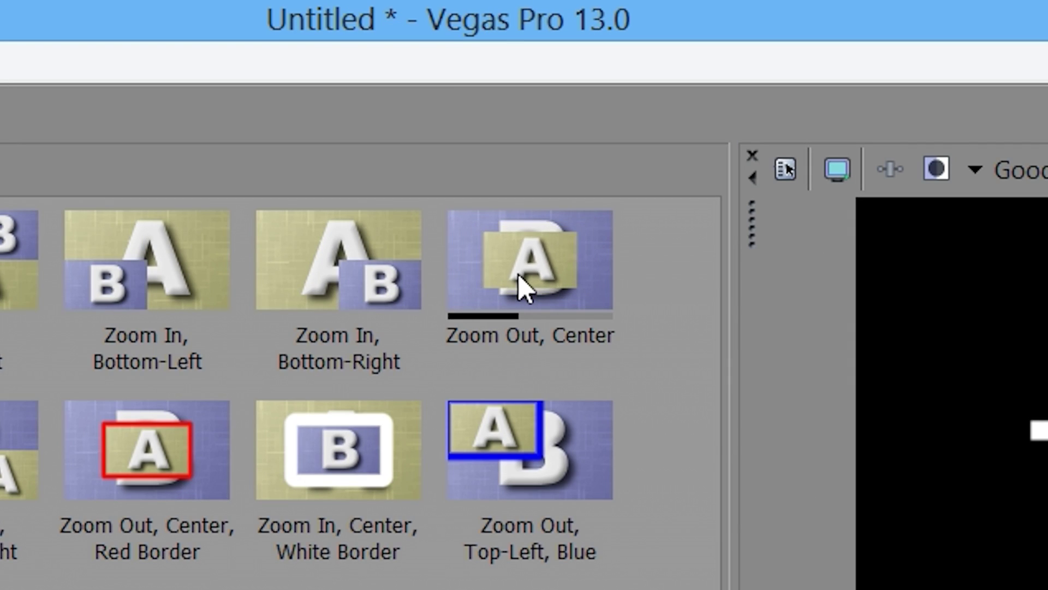
Step: Add a Zoom Out, Center transition to the Tutorial clip's end and preview the zoom in and out
left_click_drag(549, 96, 551, 98)
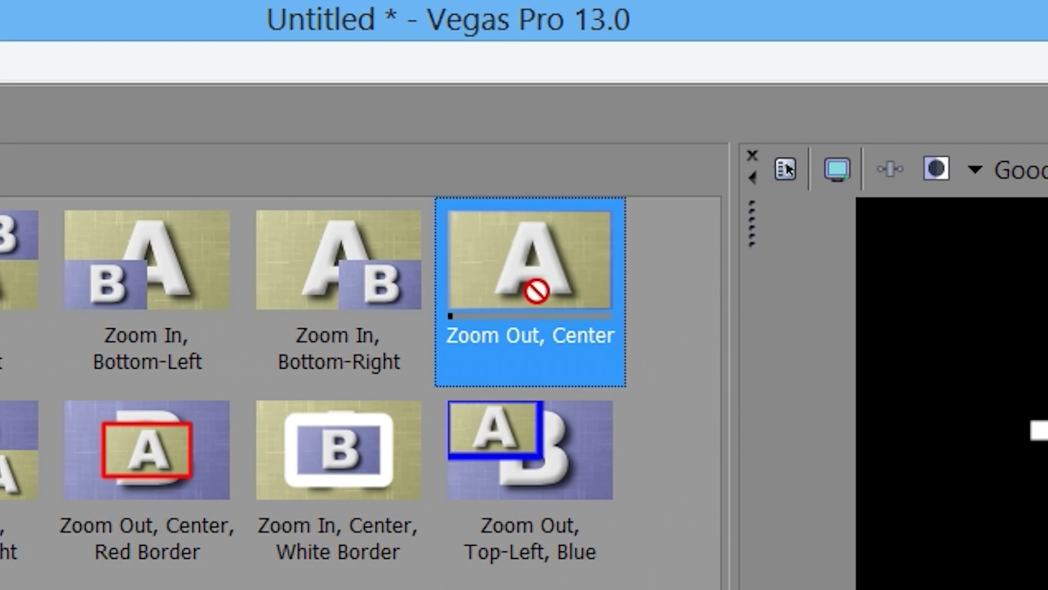
left_click_drag(537, 291, 300, 354)
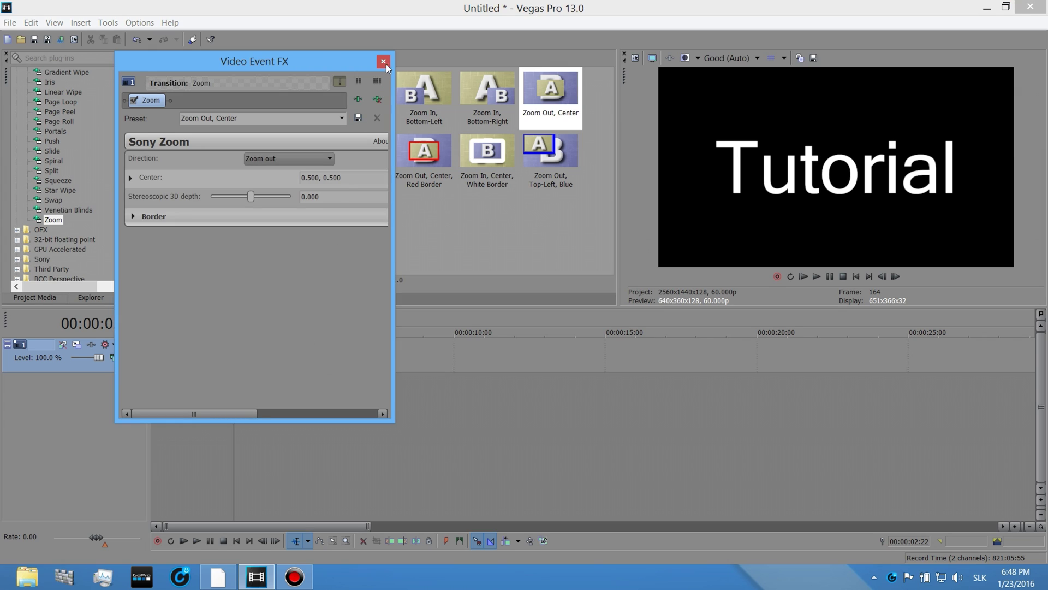
left_click(383, 62)
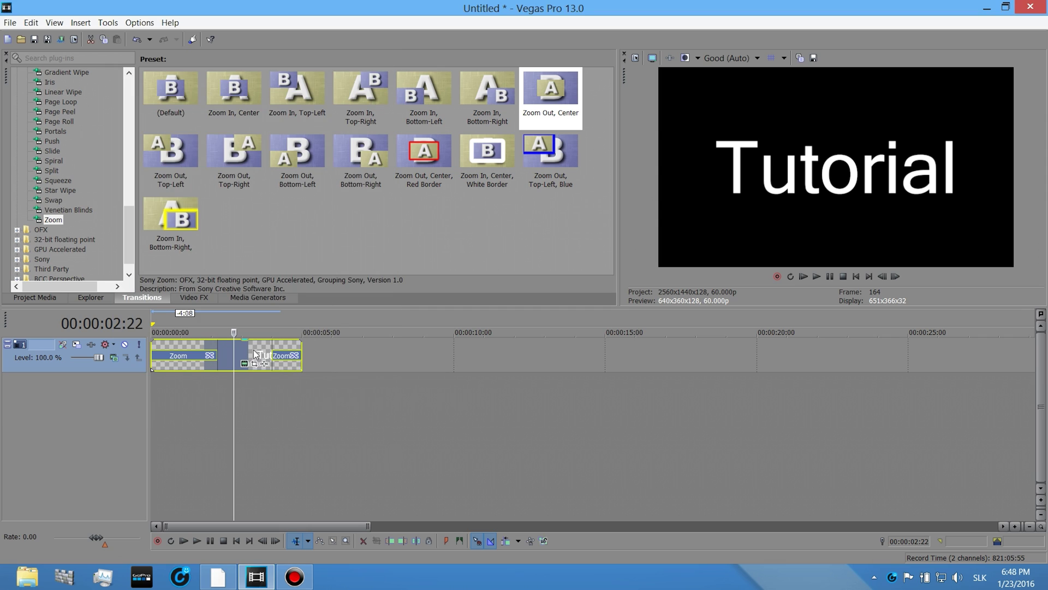
left_click(821, 274)
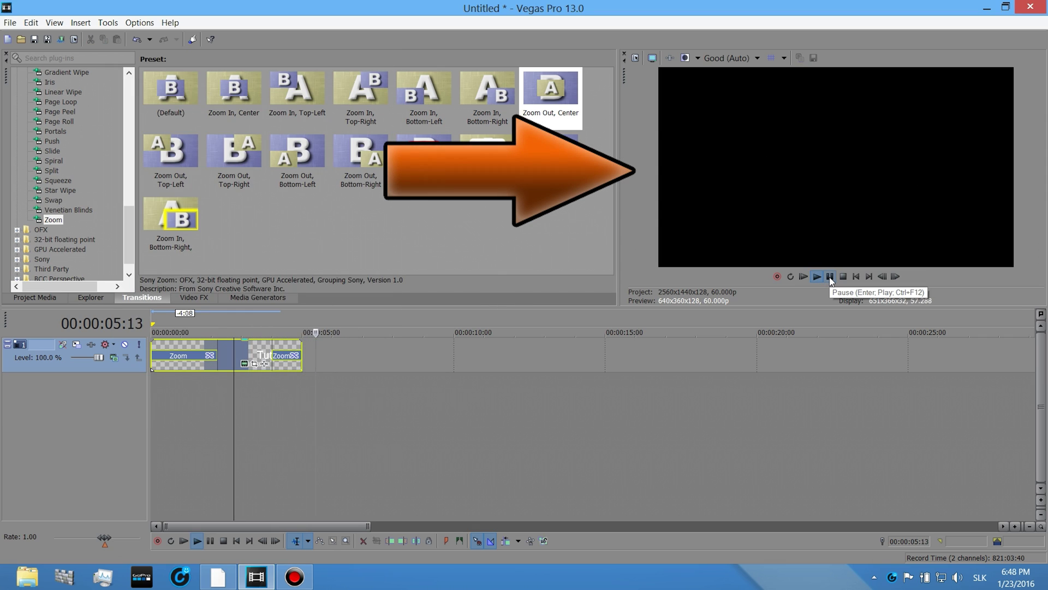
left_click(830, 276)
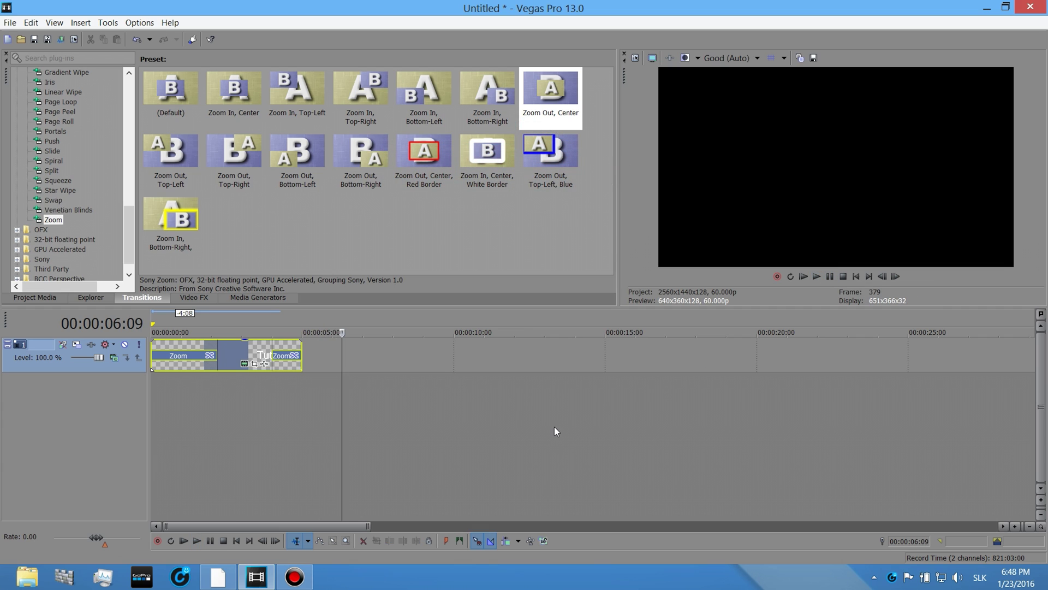
Step: In Chrome, search YouTube for 'explosion sound effect'
left_click(218, 576)
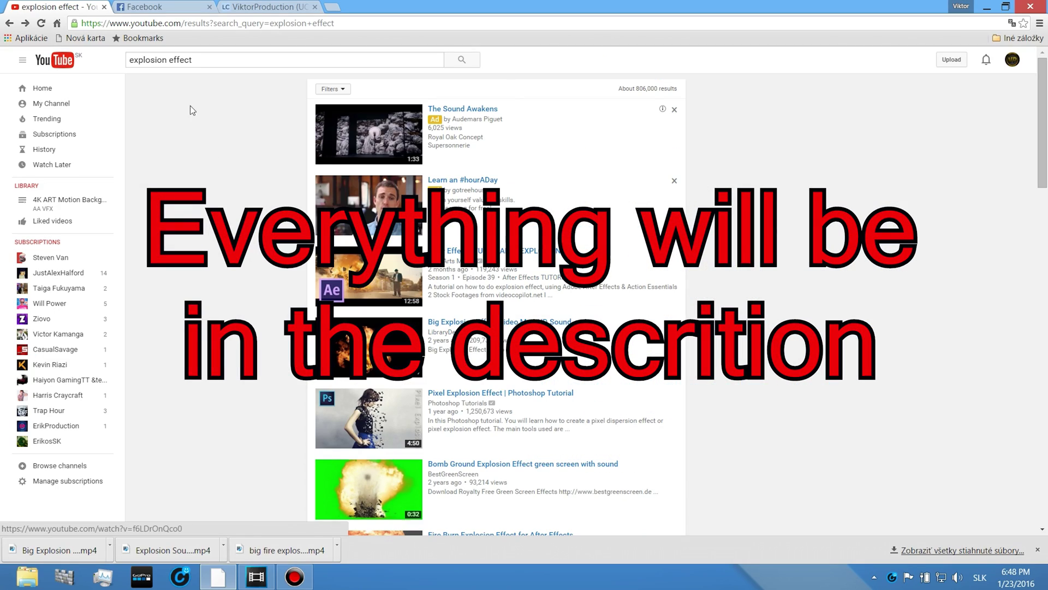
left_click(166, 59)
type("sound")
key("Return")
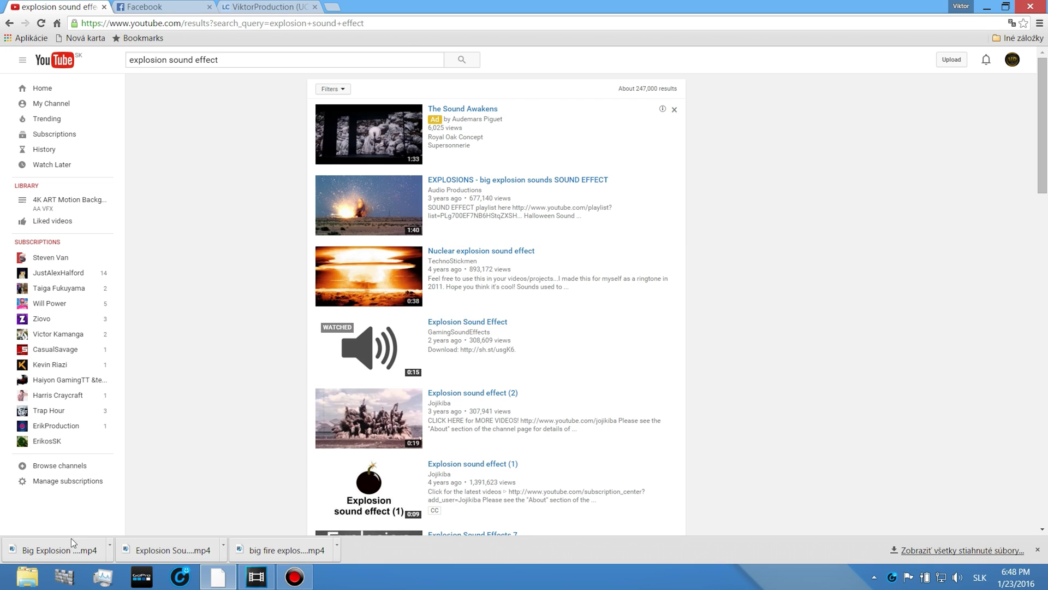
Step: Add the downloaded explosion mp4 to the timeline, keeping the current project video settings
left_click(256, 577)
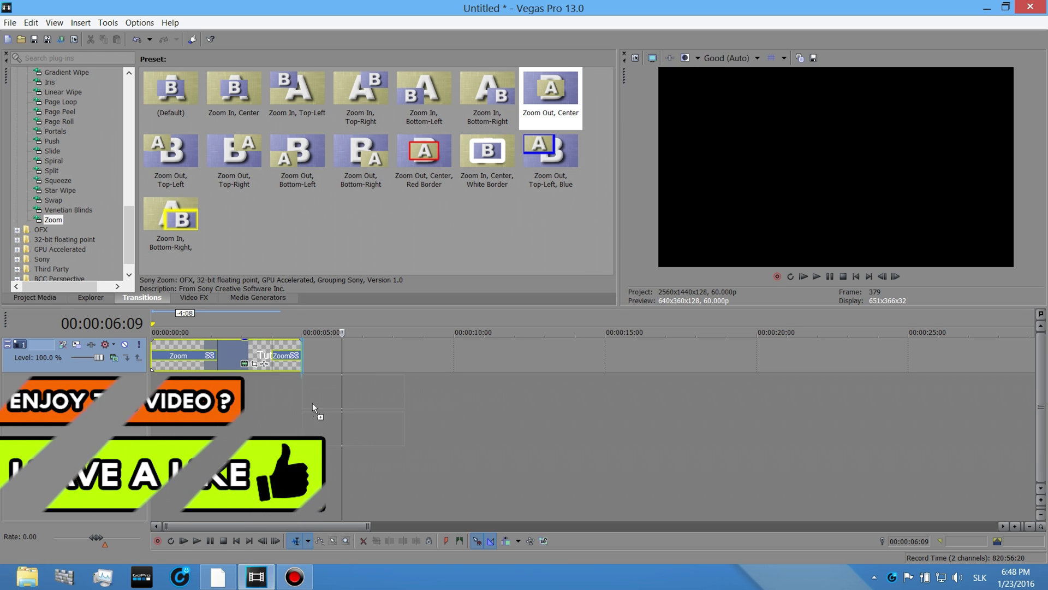
left_click_drag(312, 403, 338, 365)
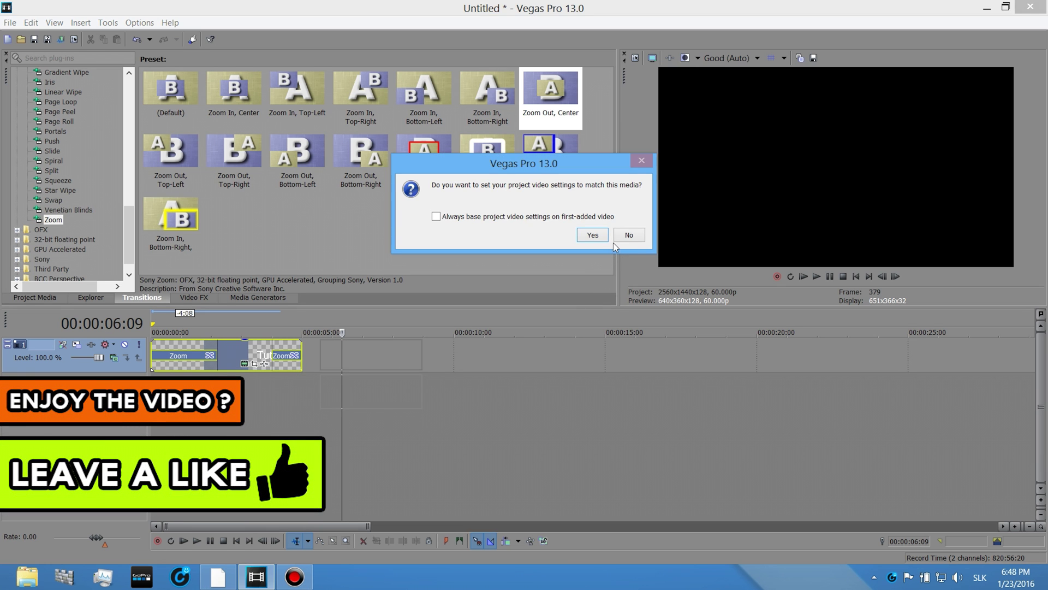
left_click(629, 237)
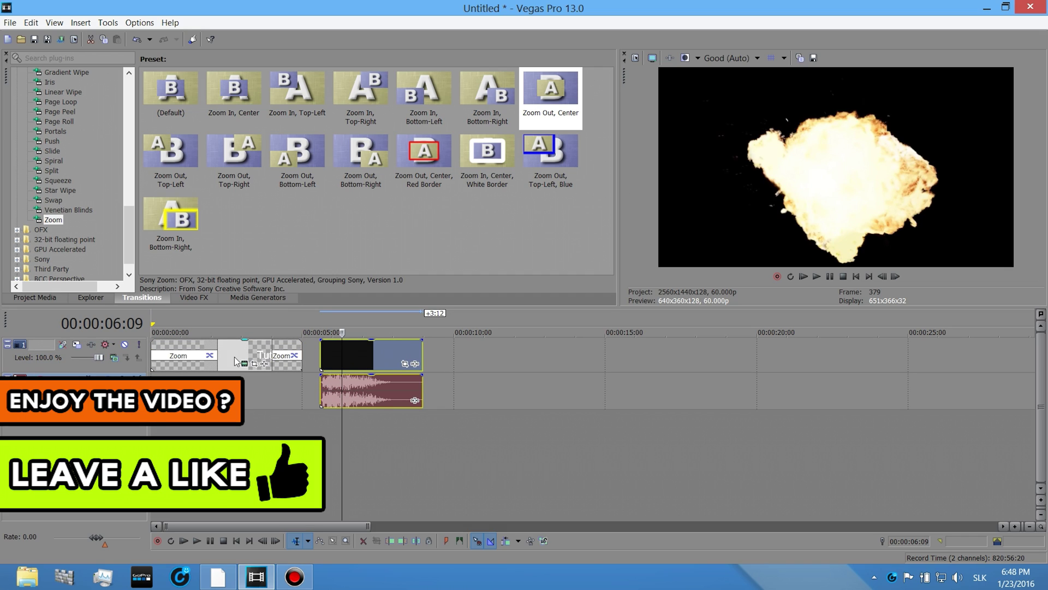
mouse_move(345, 350)
left_mouse_down()
mouse_move(356, 348)
mouse_move(273, 352)
mouse_move(330, 354)
left_mouse_up()
Step: Move the Tutorial title clips to a new track 3 and the explosion clip to 0:00
left_click_drag(230, 352, 216, 391)
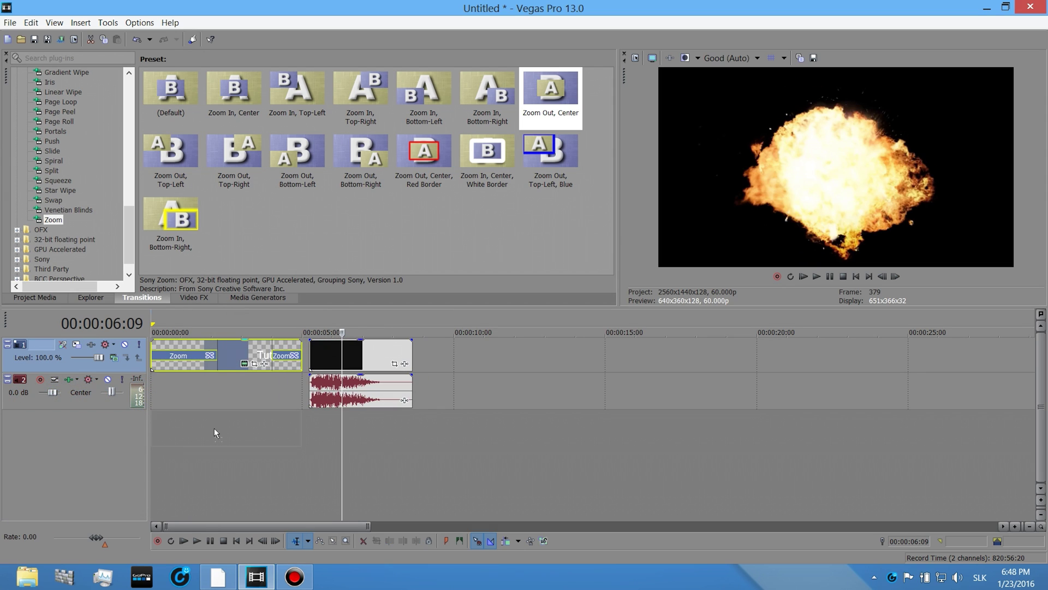
left_click_drag(214, 428, 214, 428)
left_click_drag(314, 355, 153, 352)
left_click(169, 352)
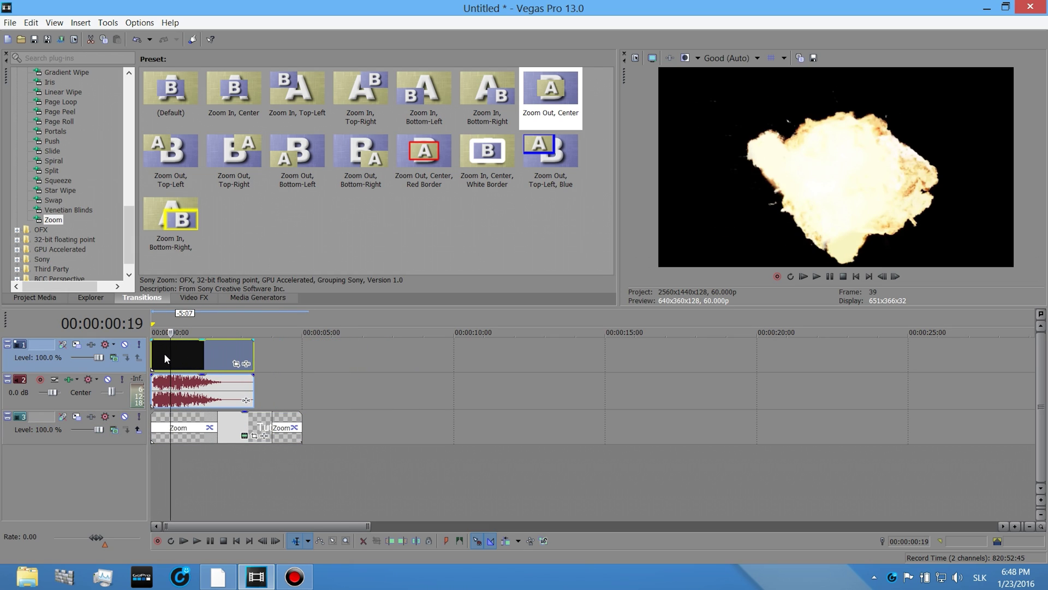
left_click(153, 353)
Step: Play the project from the start to check the title over the explosion
left_click(817, 277)
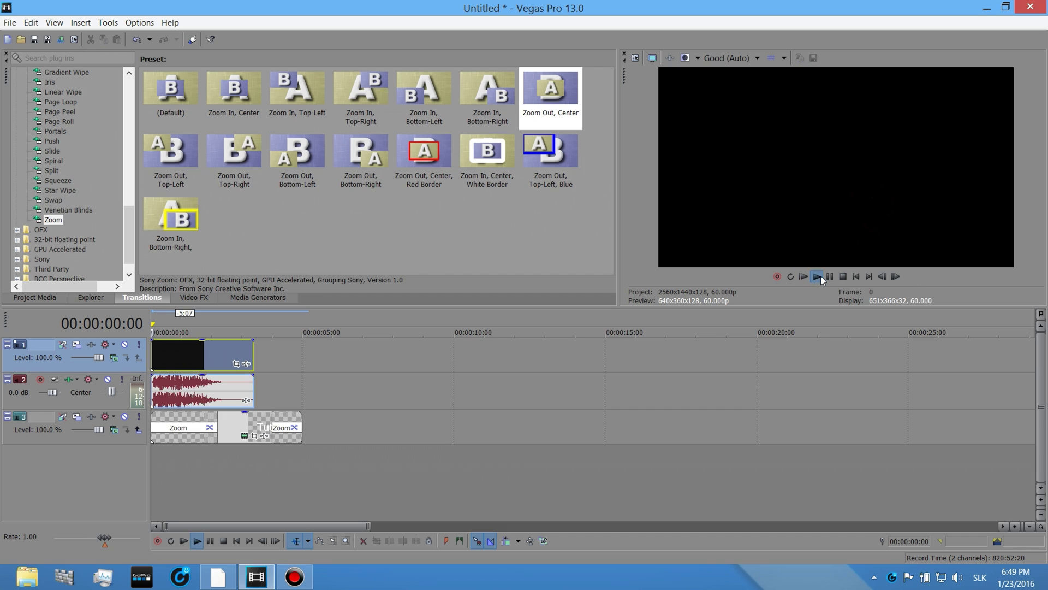
key("Return")
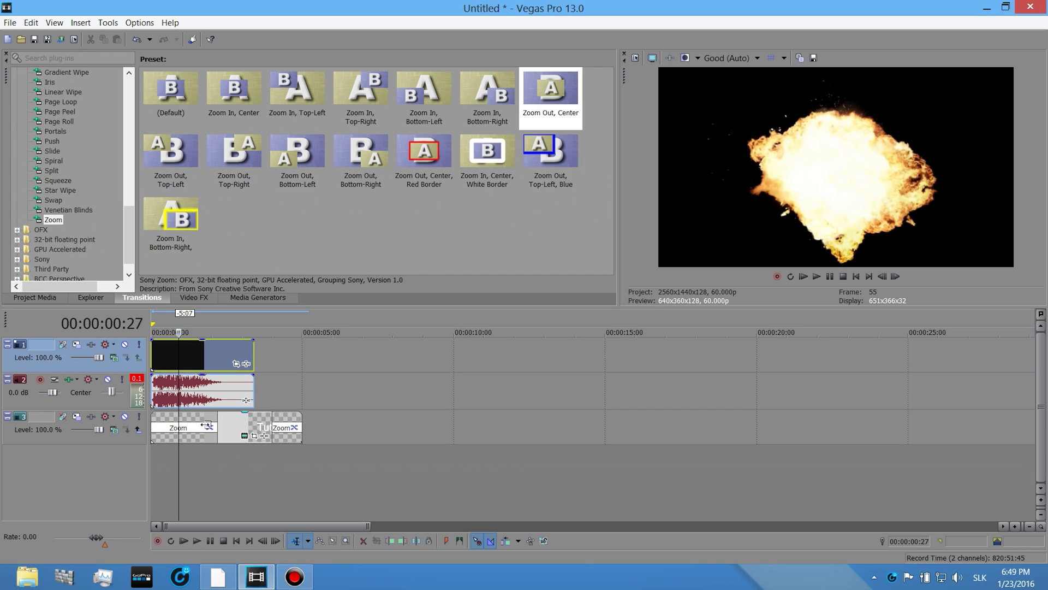
left_click(154, 355)
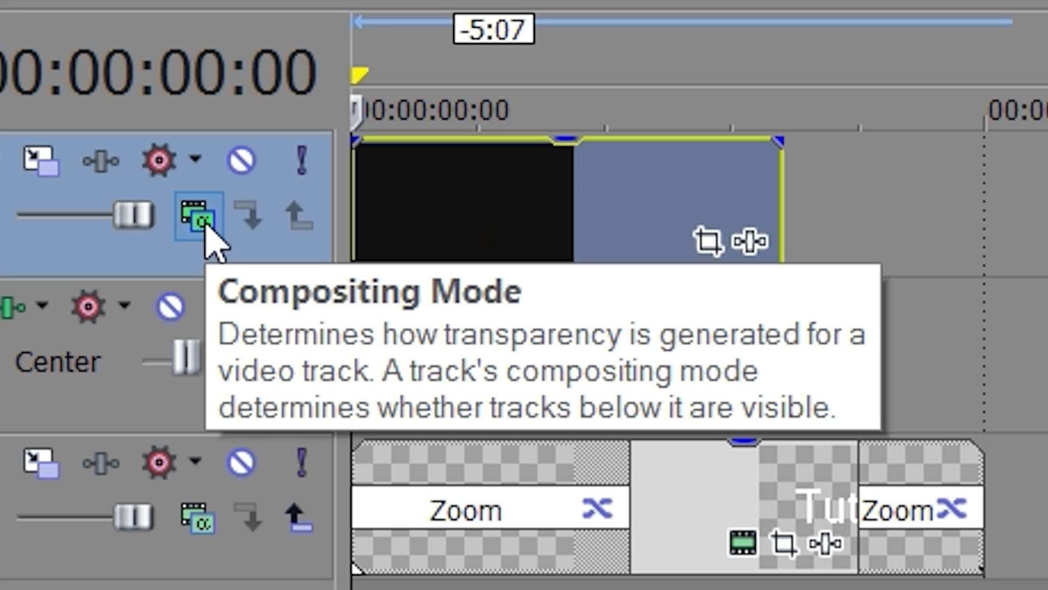
Step: Set the explosion track's compositing mode to Screen and scrub through to check the blend
left_click(207, 229)
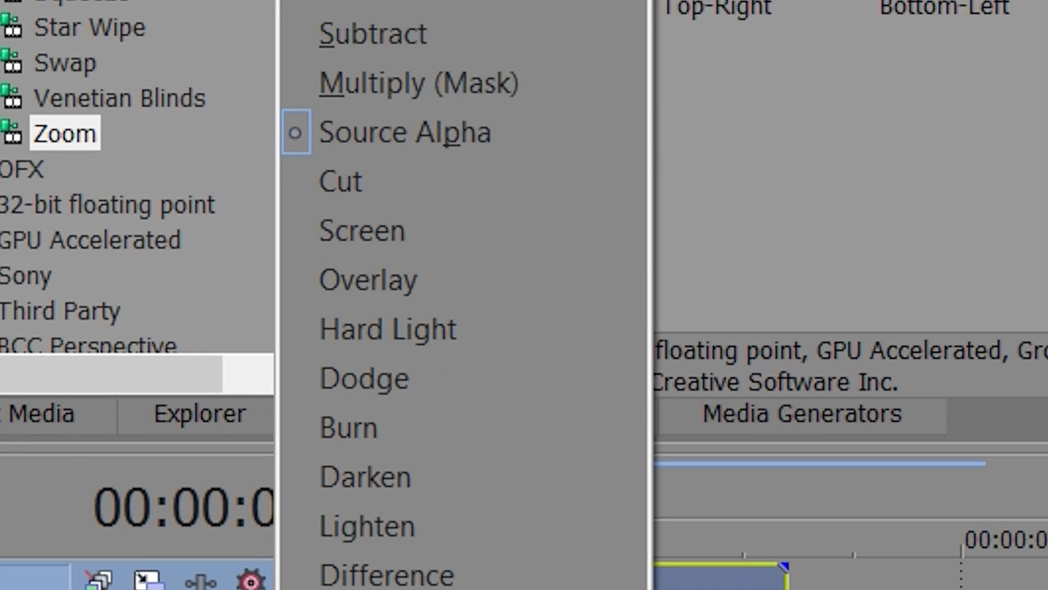
left_click(457, 257)
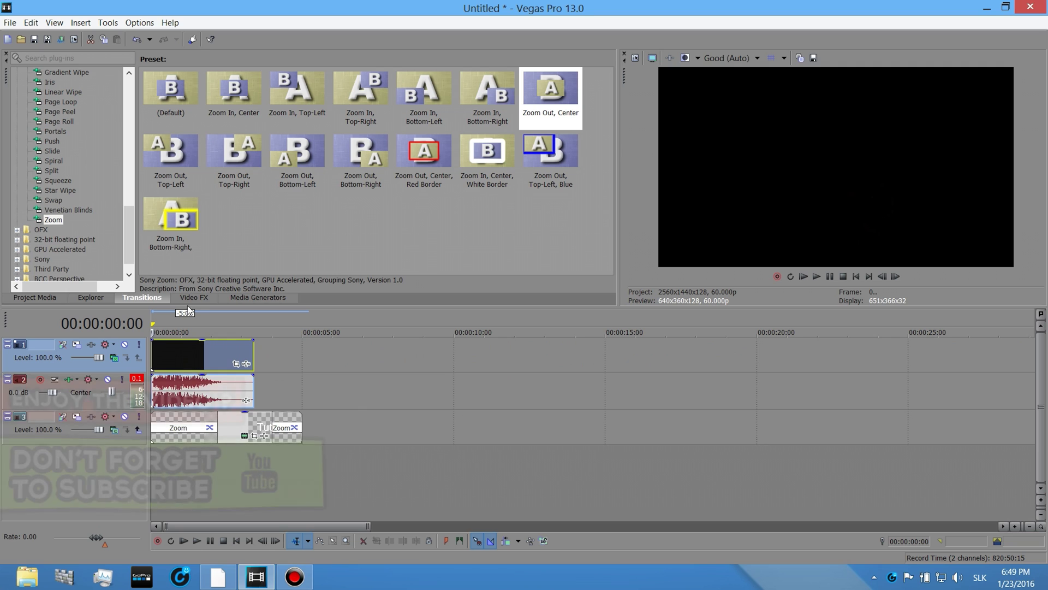
left_click(155, 356)
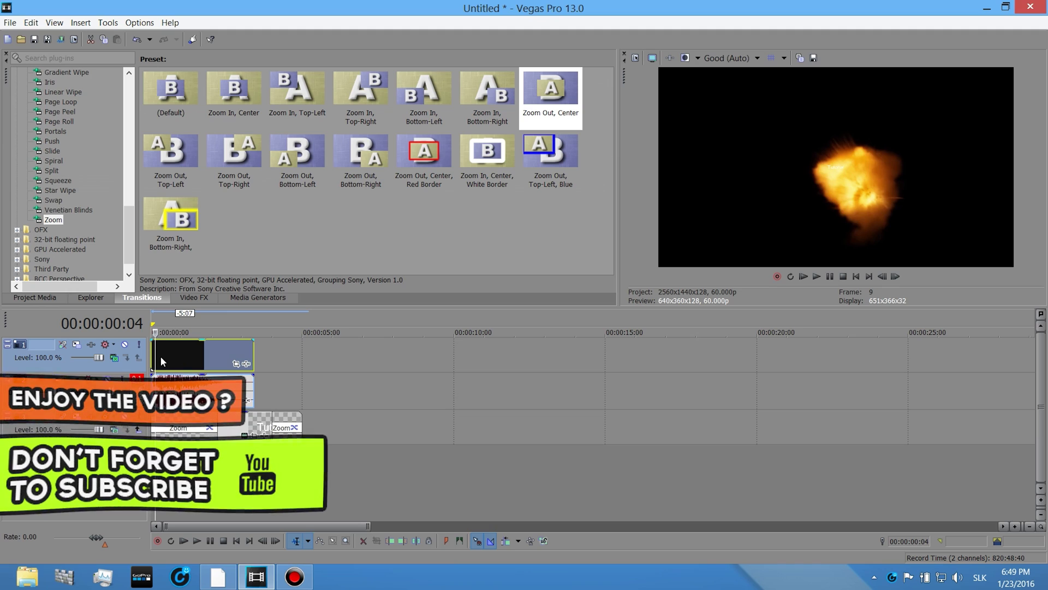
left_click_drag(161, 356, 234, 355)
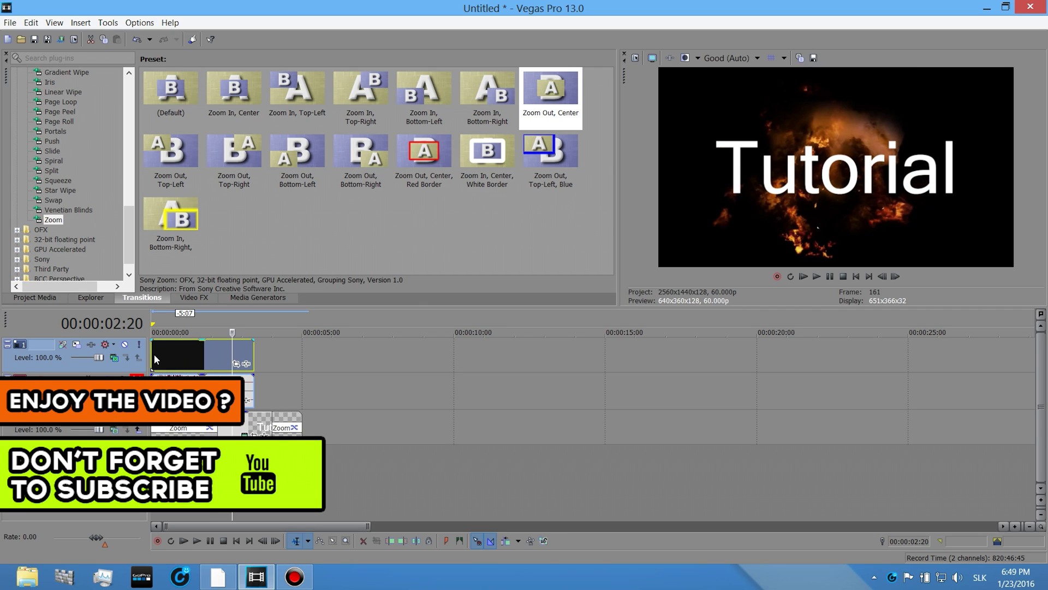
Step: Return to the timeline start and add a fade-in and fade-out to the explosion clip
key("Home")
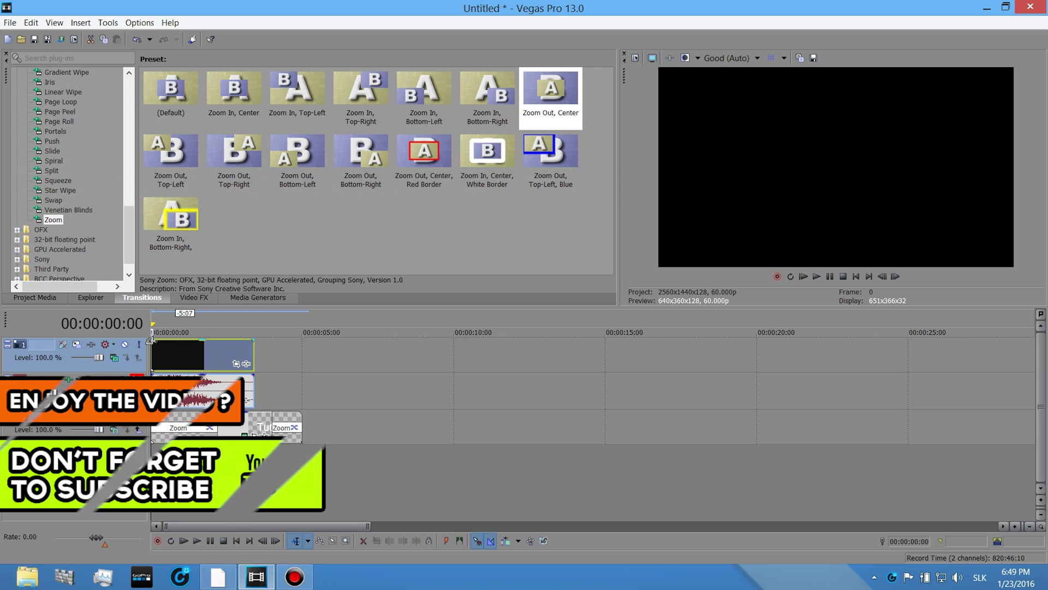
left_click_drag(151, 340, 167, 339)
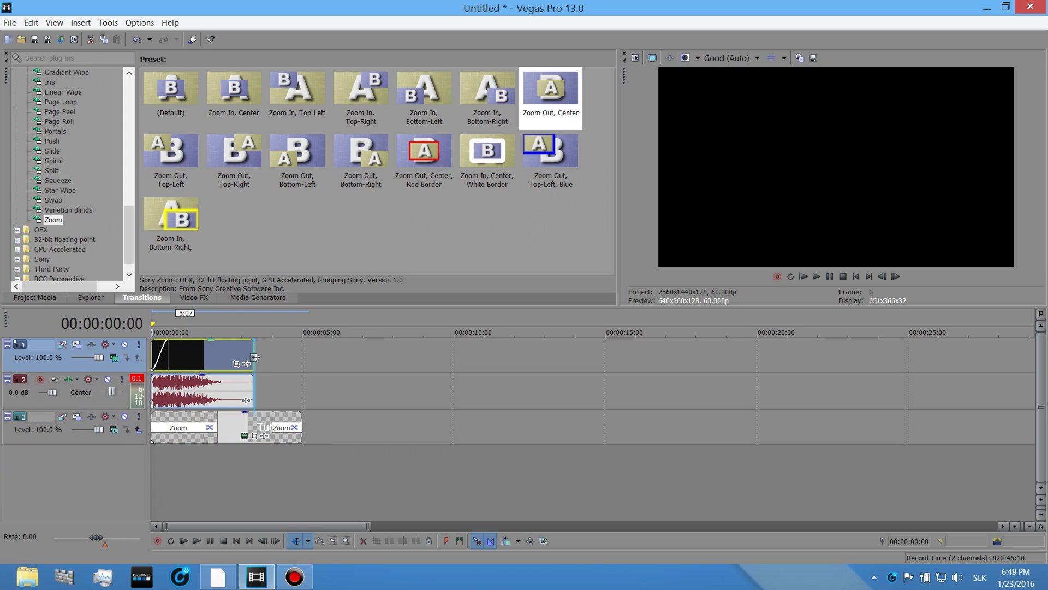
left_click_drag(252, 339, 241, 339)
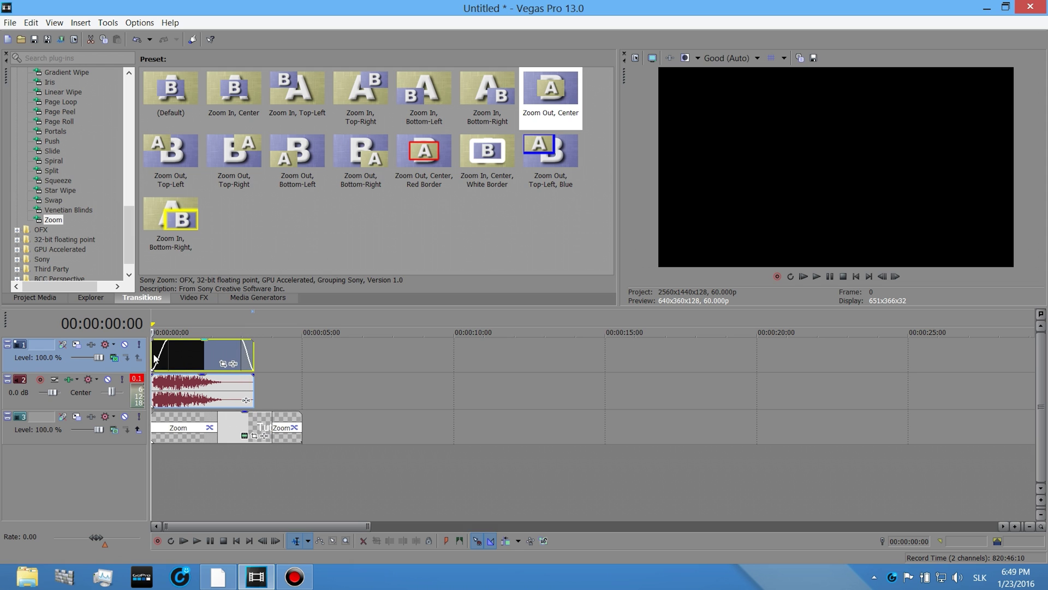